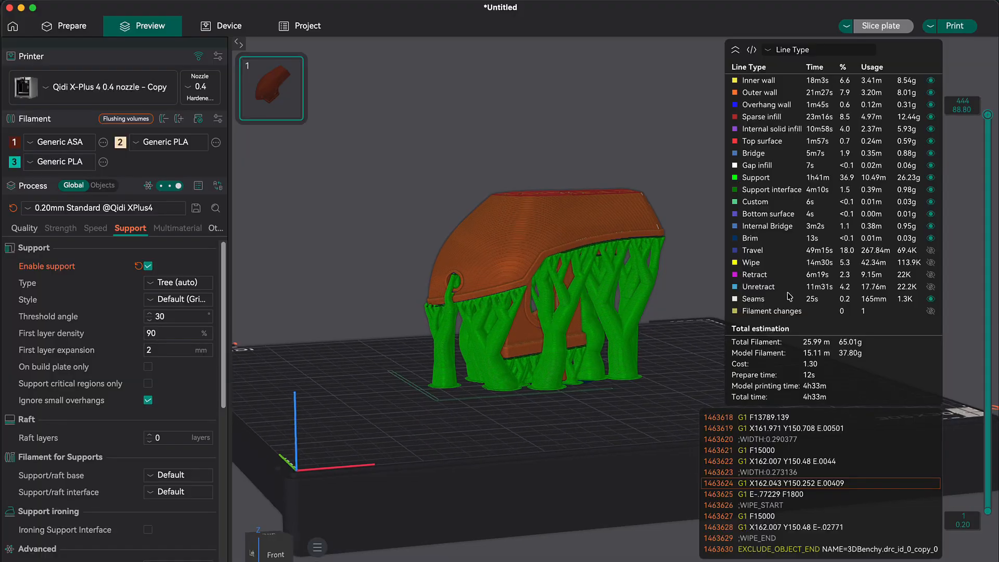
Step: Hide the support lines in the sliced preview and examine the unsupported model layer by layer up to layer 205
click(931, 179)
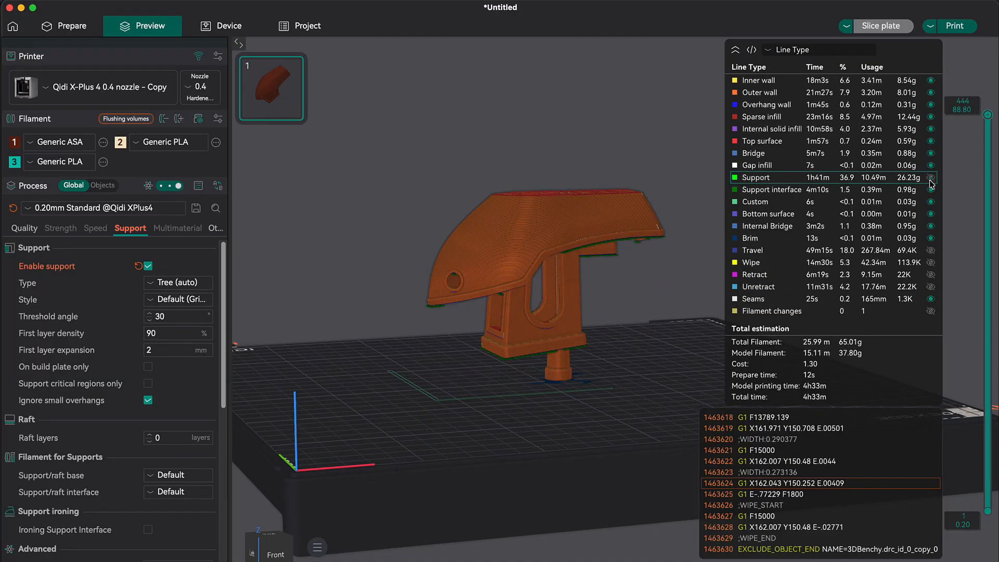
scroll(651, 321, up, 5)
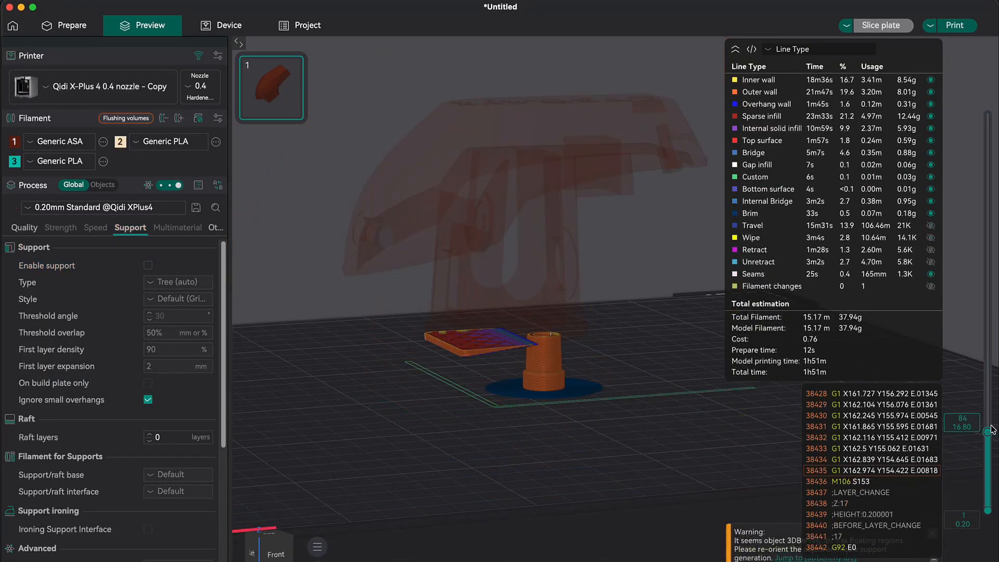
drag(989, 472, 990, 435)
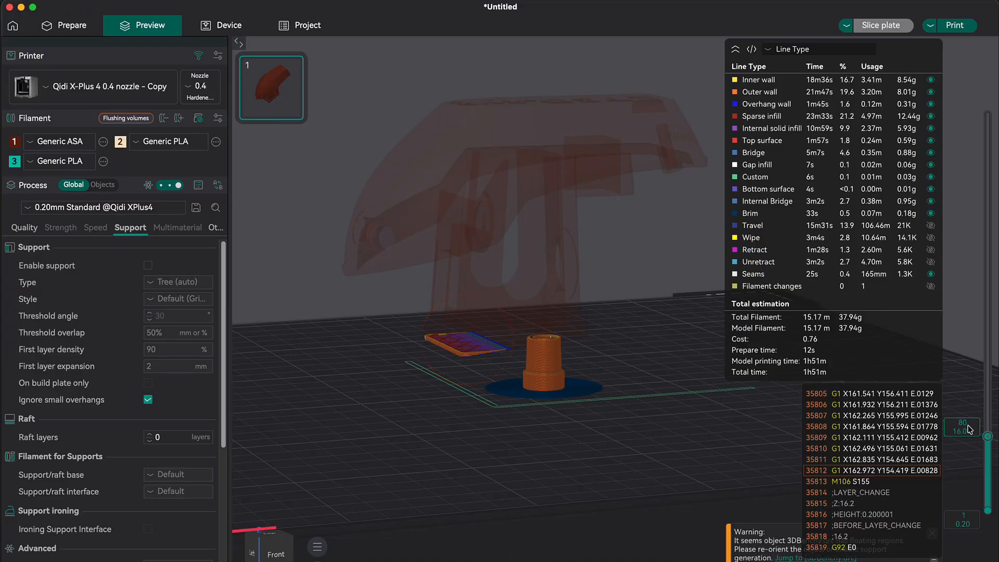
drag(969, 429, 959, 322)
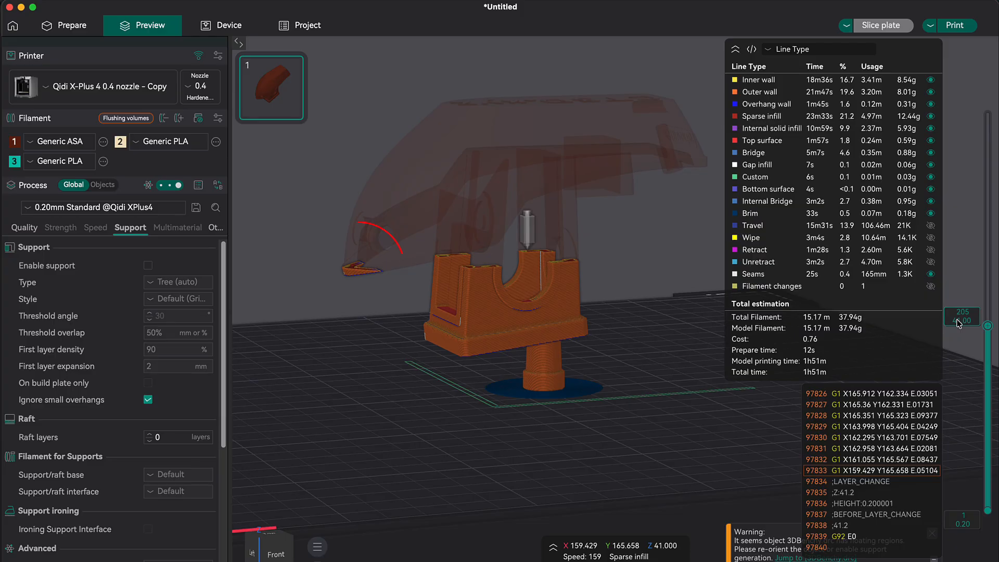
drag(383, 349, 446, 347)
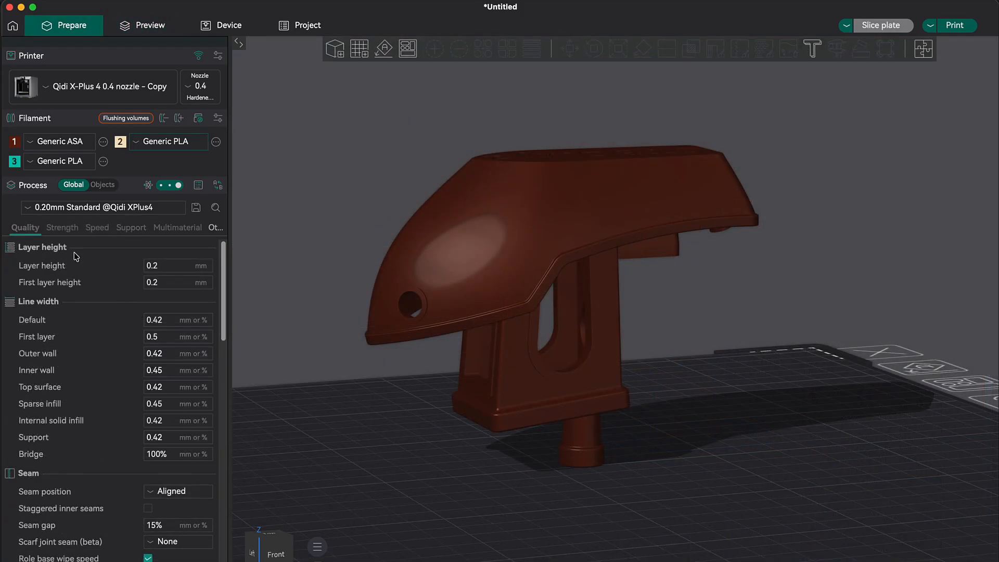
Step: Enable support with the type Normal (auto), slice the plate and inspect the generated supports
click(131, 228)
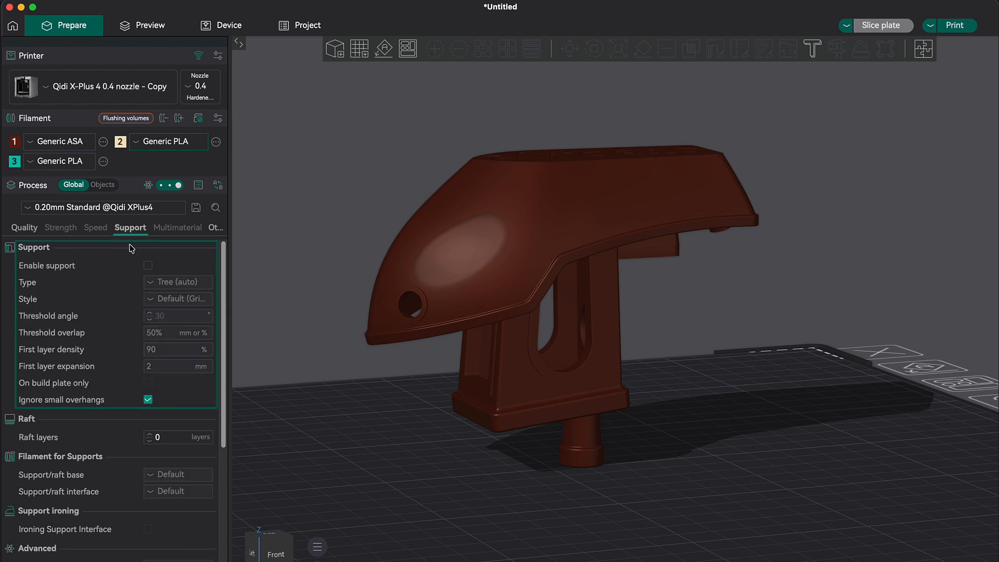
click(148, 266)
click(156, 285)
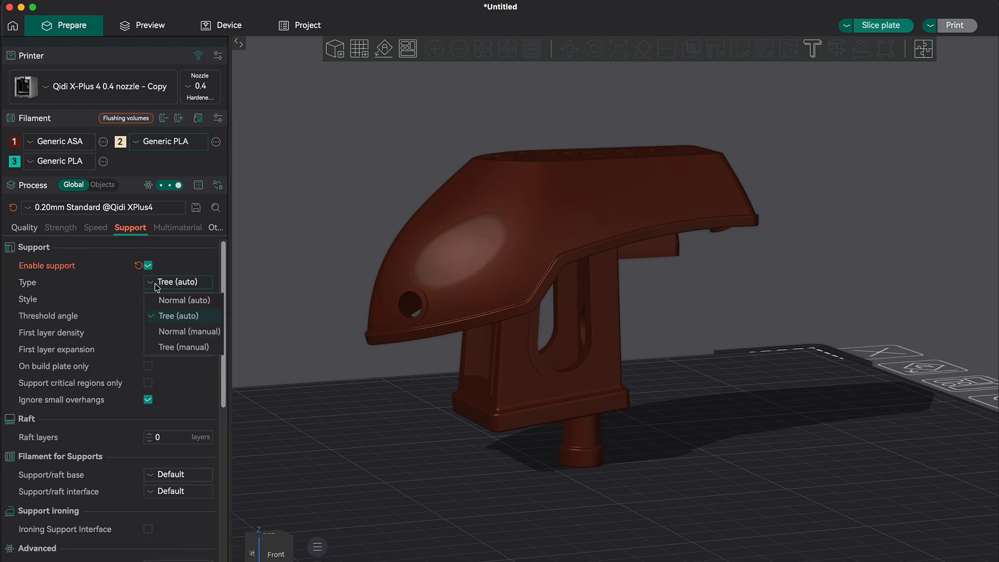
click(159, 301)
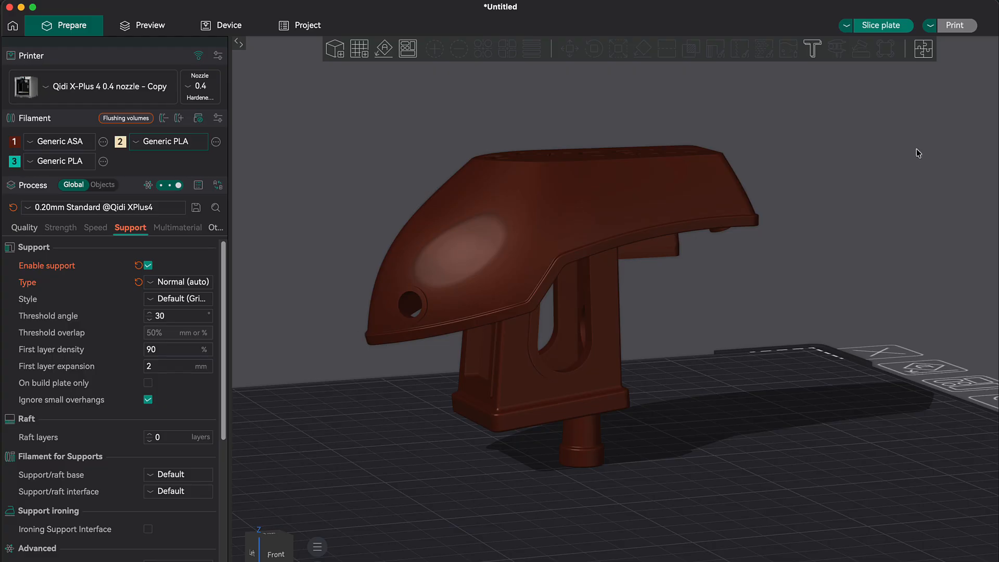
click(879, 25)
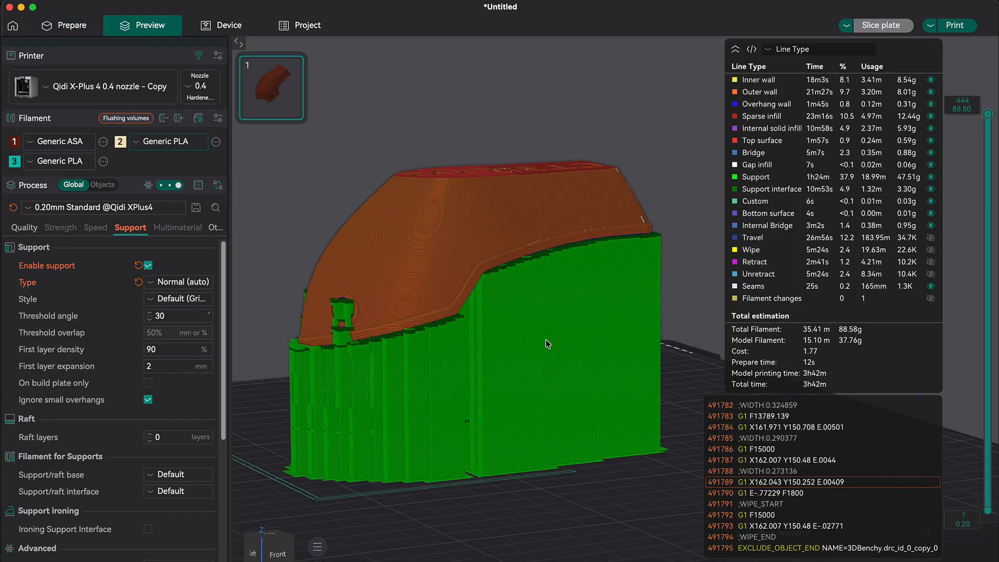
drag(713, 341, 541, 340)
Step: Set the support type to Tree (auto)
click(178, 282)
click(159, 317)
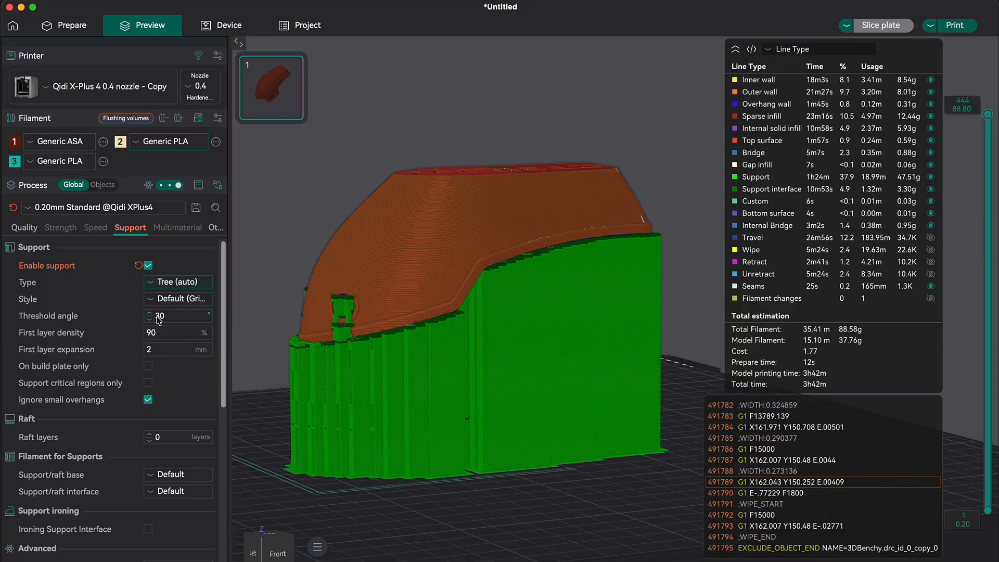
drag(508, 502, 550, 498)
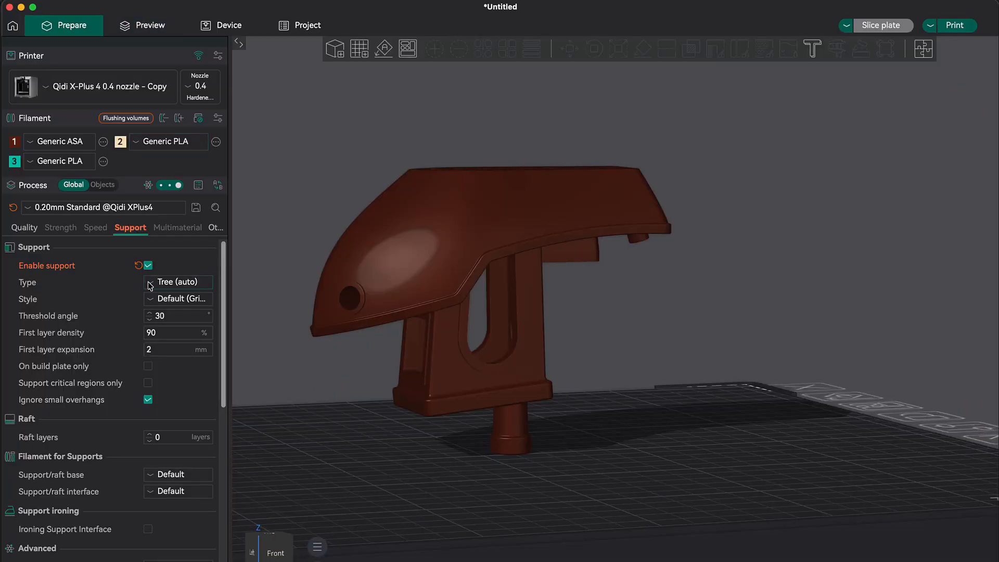
Step: Set the support type to Tree (manual) and select the model to check the support painting tool
click(150, 286)
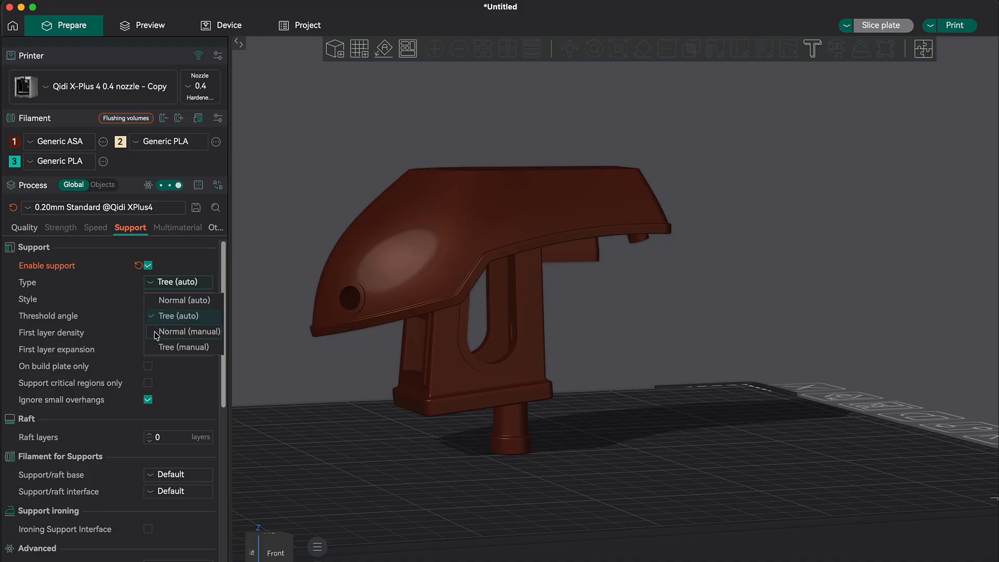
click(158, 348)
click(517, 261)
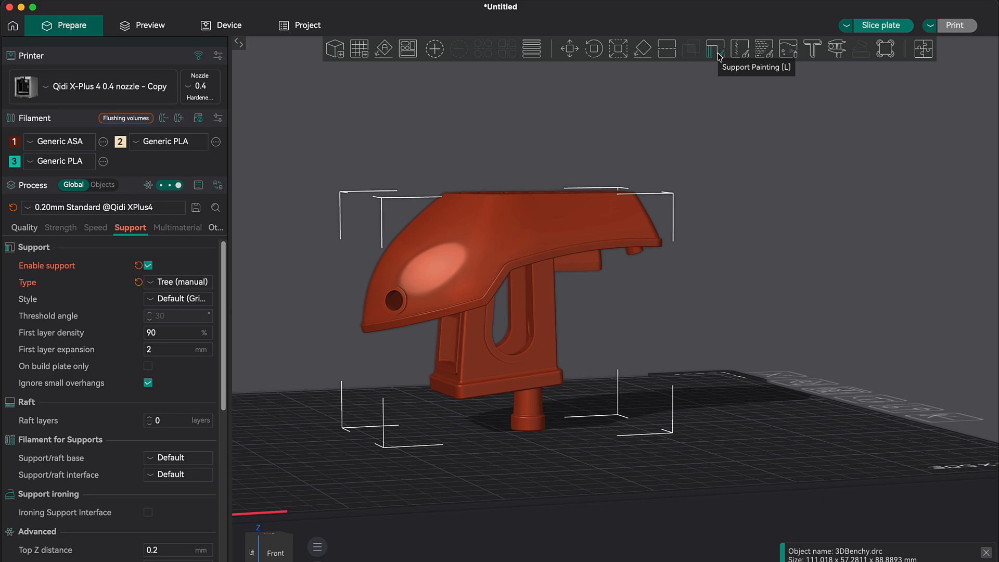
click(732, 461)
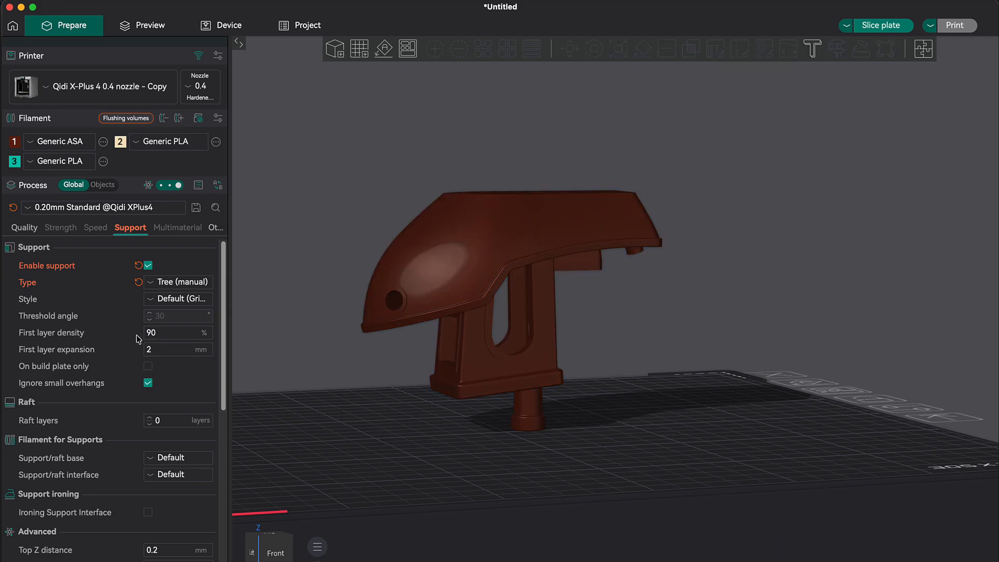
Step: Set the support style to Organic with Tree (auto) supports, slice the plate and inspect the supports from several sides
click(164, 301)
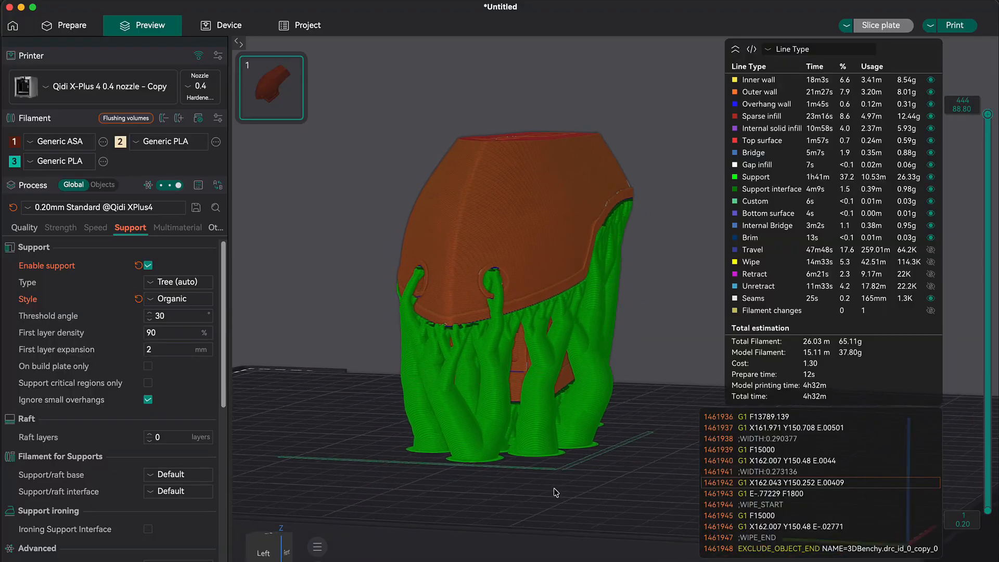
drag(602, 492, 709, 494)
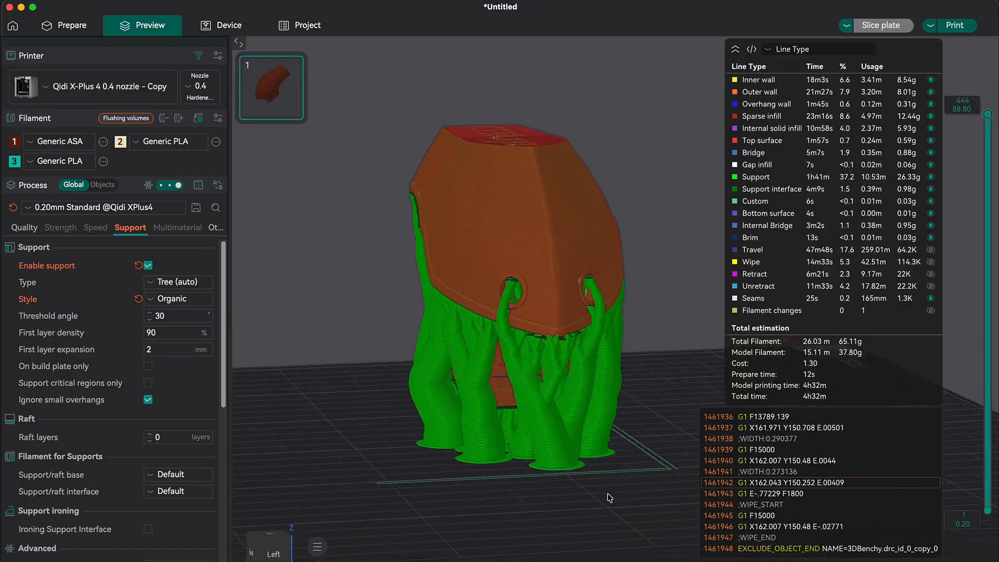
drag(544, 521, 703, 519)
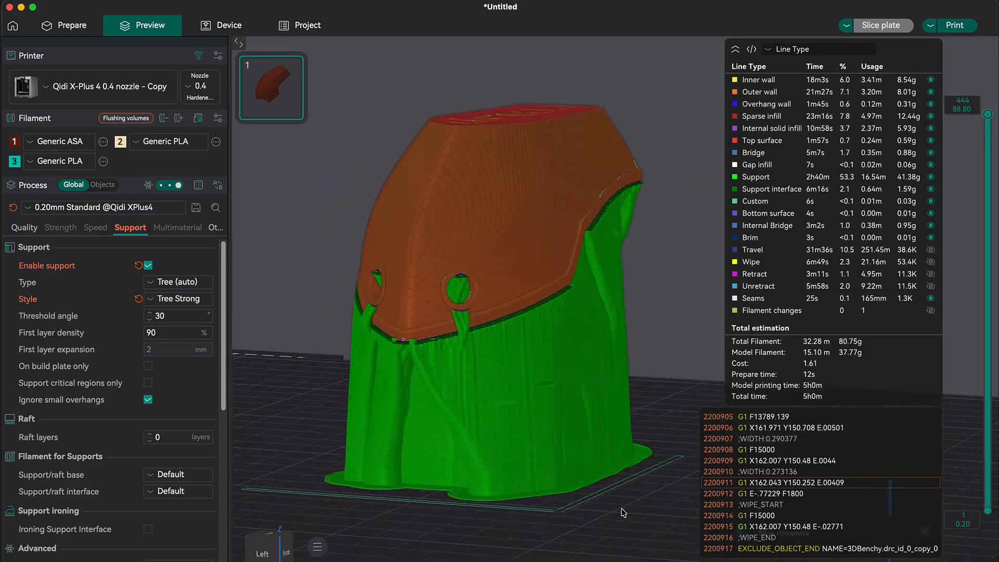
Step: Compare the sliced Tree Strong and Tree Hybrid supports by viewing the model from several sides
drag(640, 515, 761, 512)
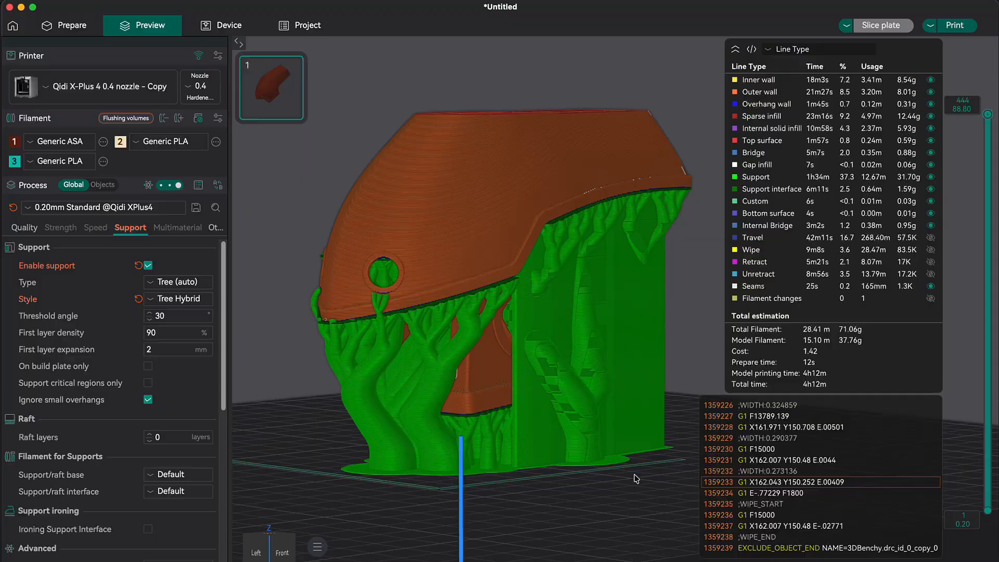
drag(671, 471, 600, 479)
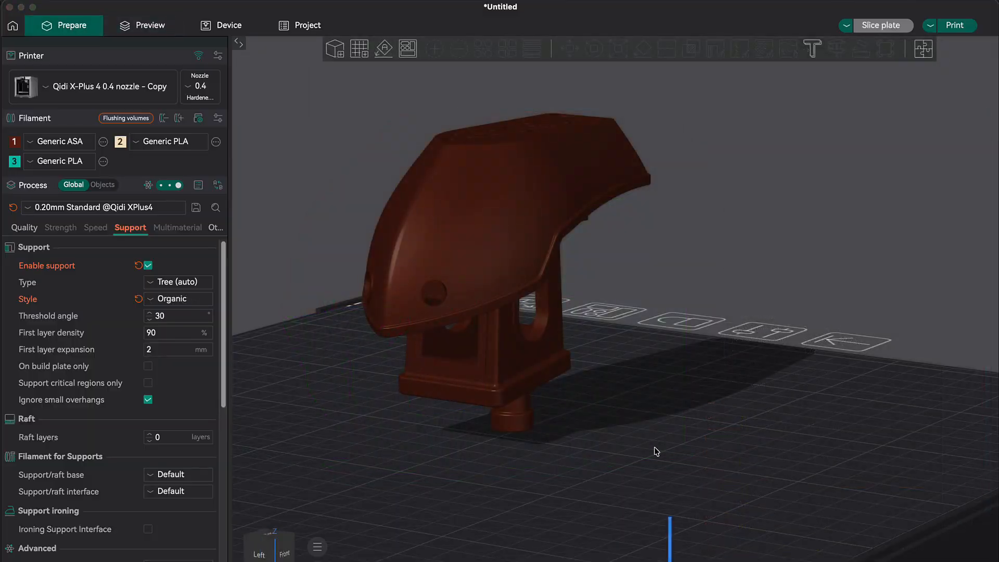
Step: Reslice the plate with Organic supports at threshold angles of 10° and 5°
mouse_move(658, 452)
right_down()
mouse_move(710, 473)
mouse_move(645, 465)
right_up()
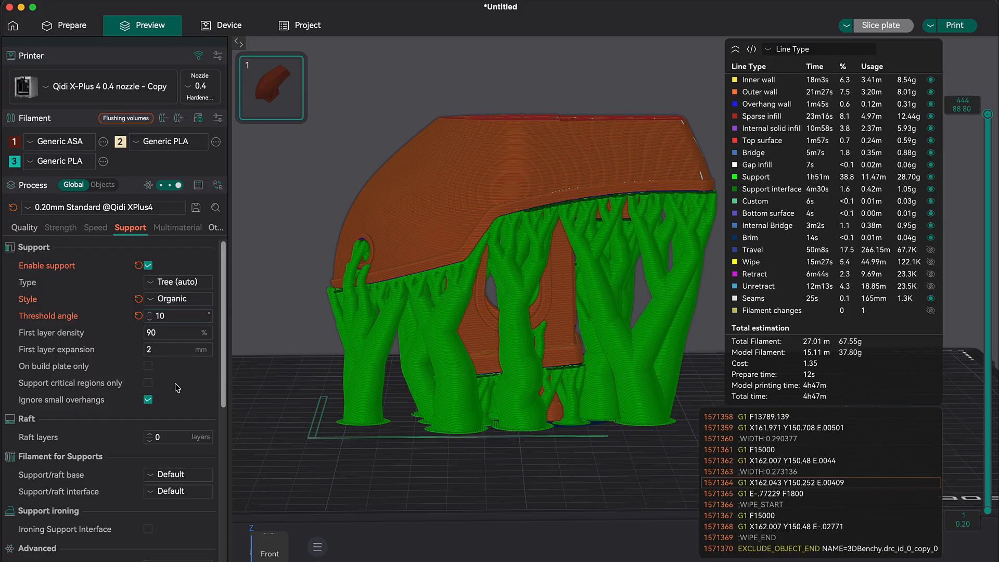
click(880, 25)
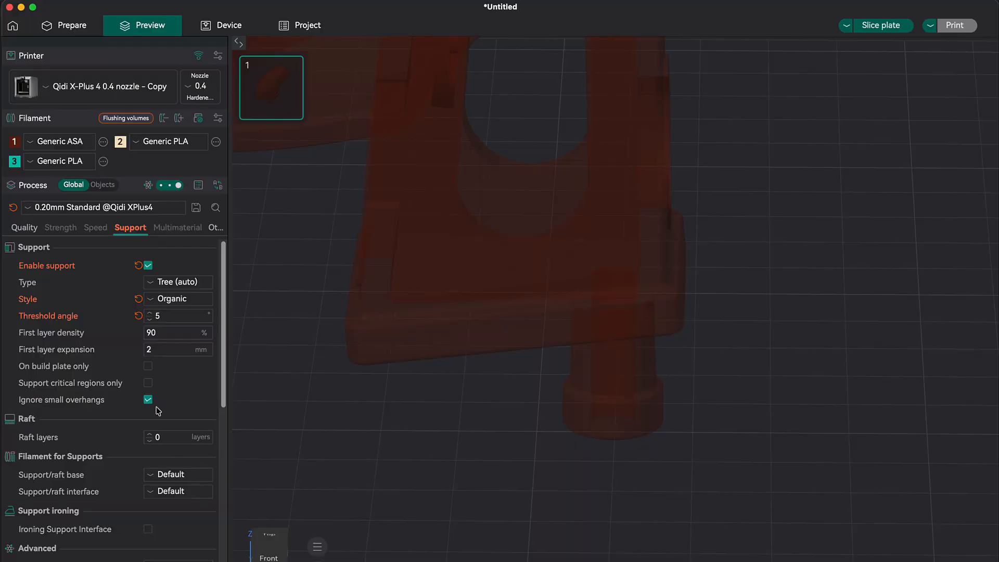
click(885, 26)
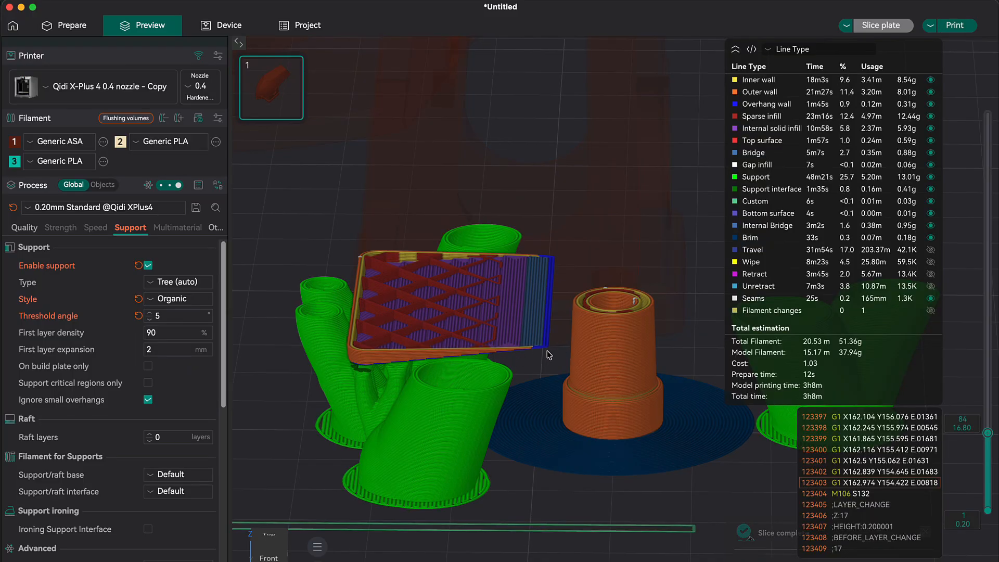
Step: Turn off ignoring of small overhangs for the supports and reslice the plate
click(149, 403)
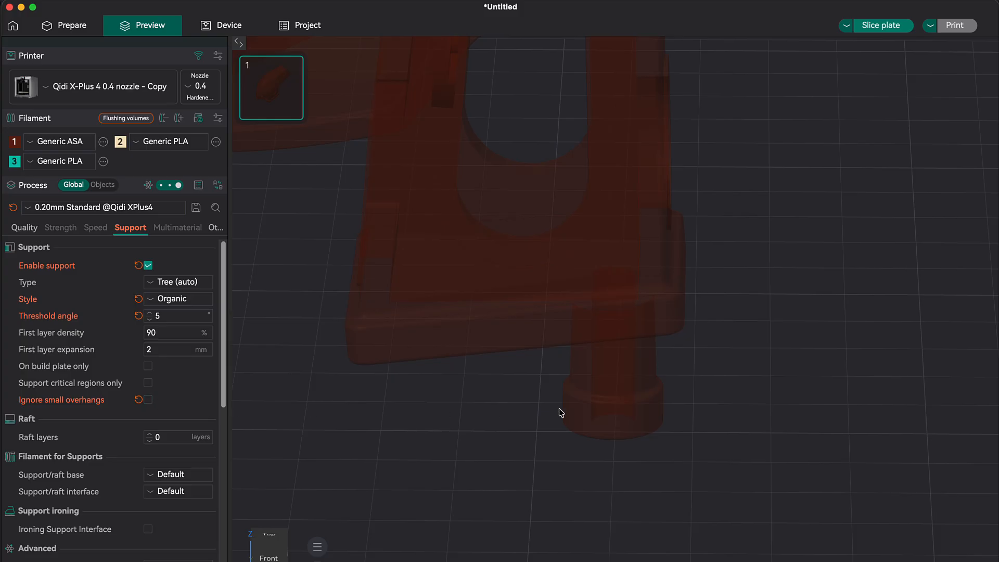
click(876, 33)
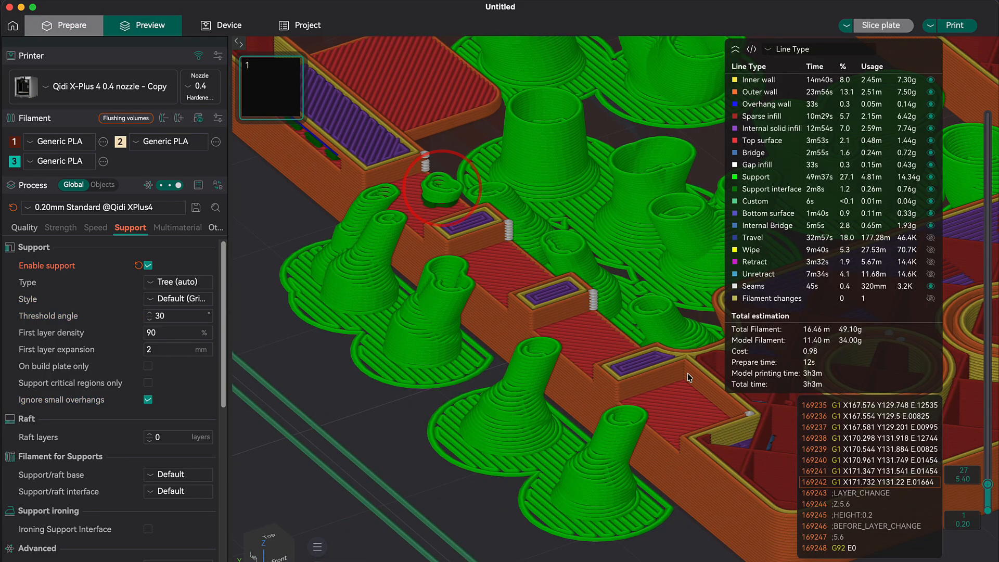
Step: Restrict supports to the build plate only, reslice the plate and examine the lower layers around the stepped part
click(147, 366)
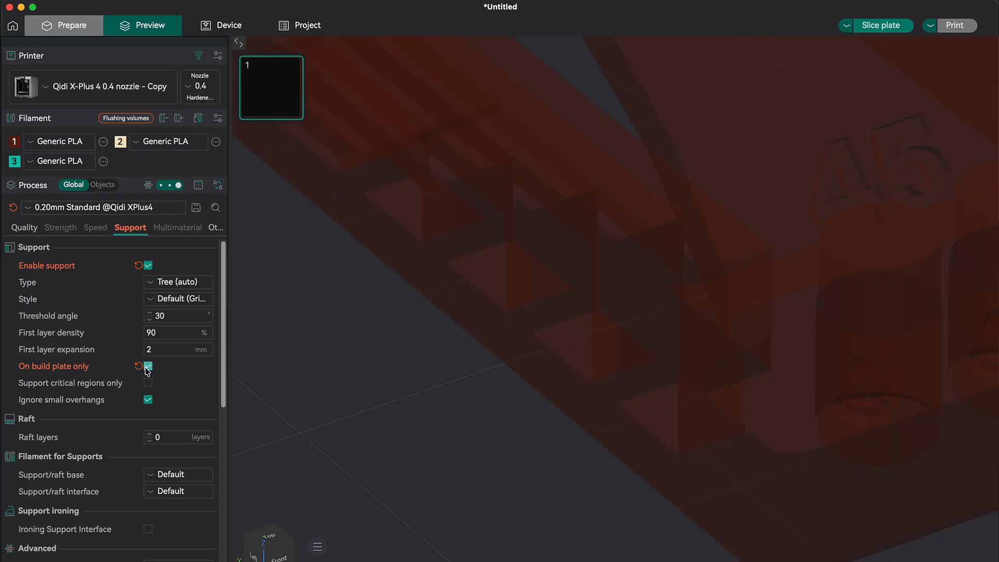
click(887, 25)
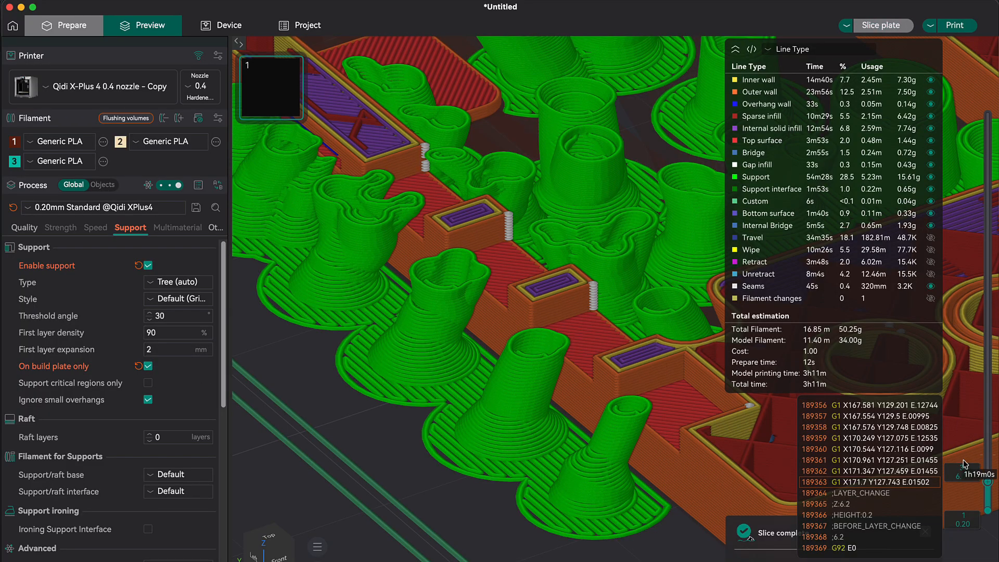
scroll(963, 465, up, 6)
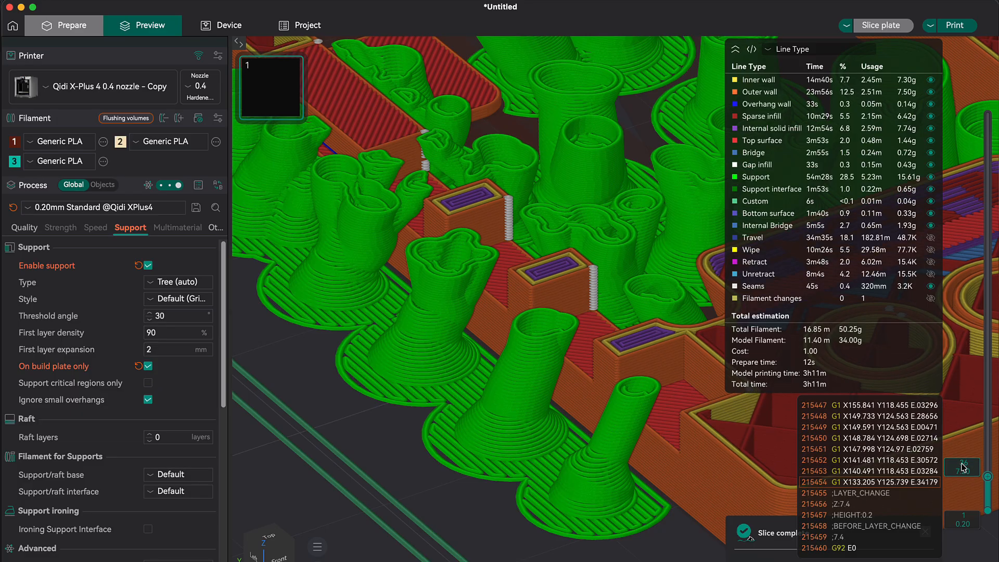
scroll(963, 465, up, 7)
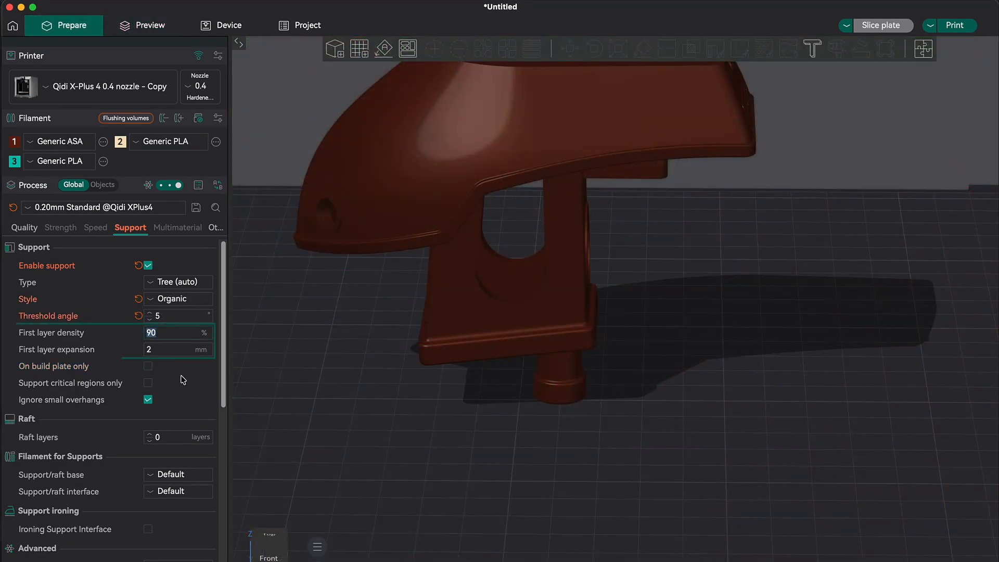
Step: Set the support's first layer density to 98% and first layer expansion to 10 mm, and slice the plate
key(Tab)
key(BackSpace)
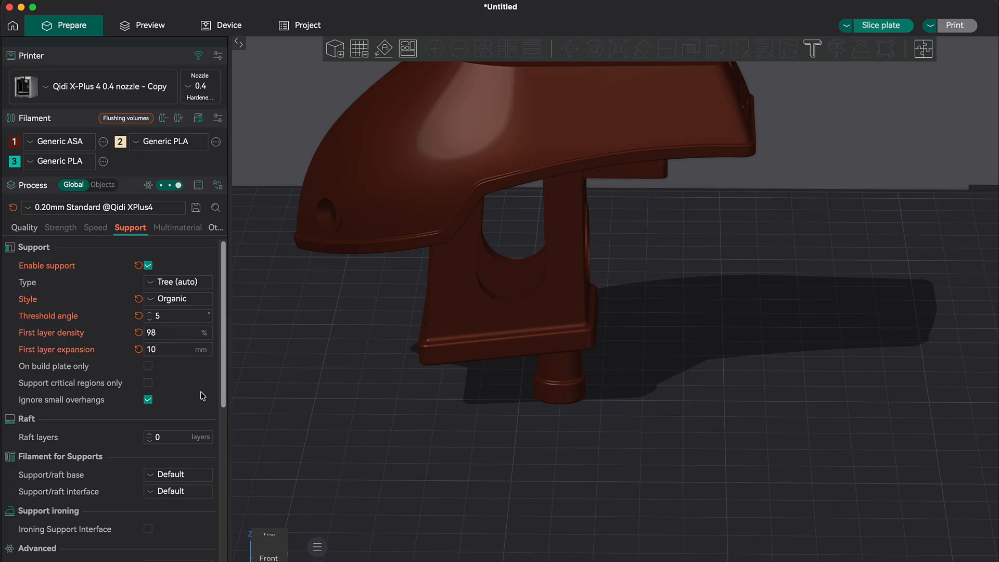
click(880, 25)
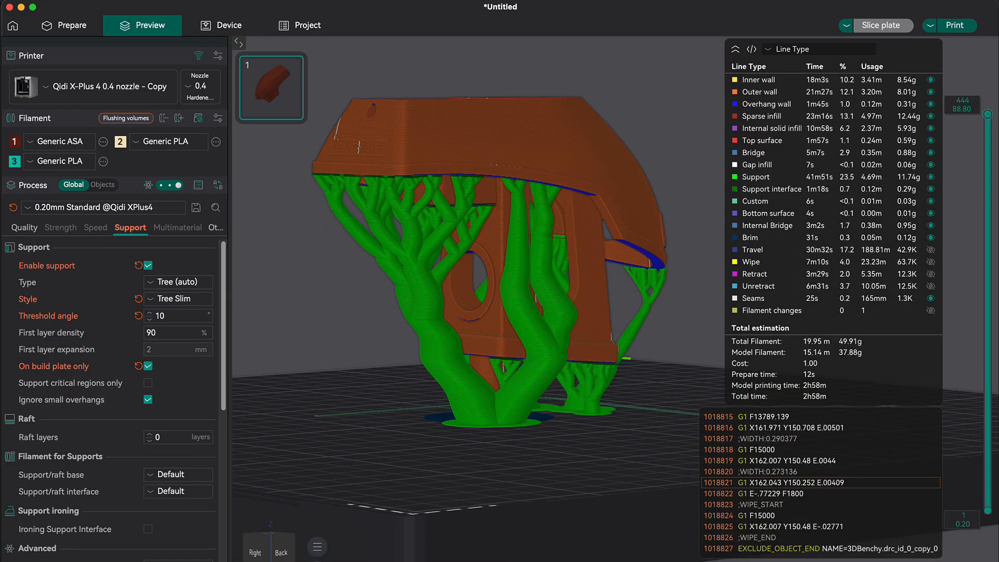
Step: Examine the sliced Tree Slim supports up close from the back of the model
drag(565, 453, 506, 455)
scroll(526, 217, up, 5)
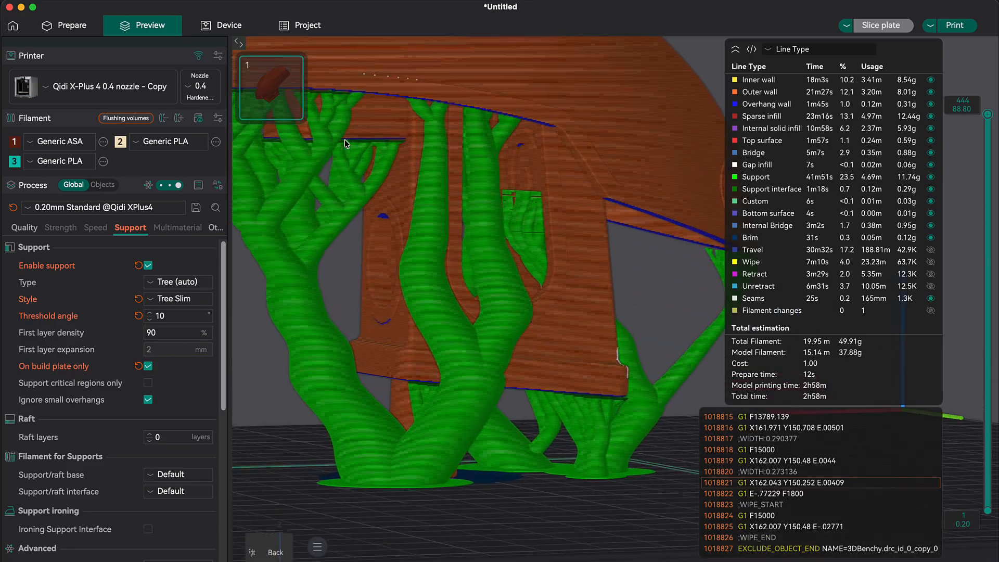
scroll(525, 217, up, 10)
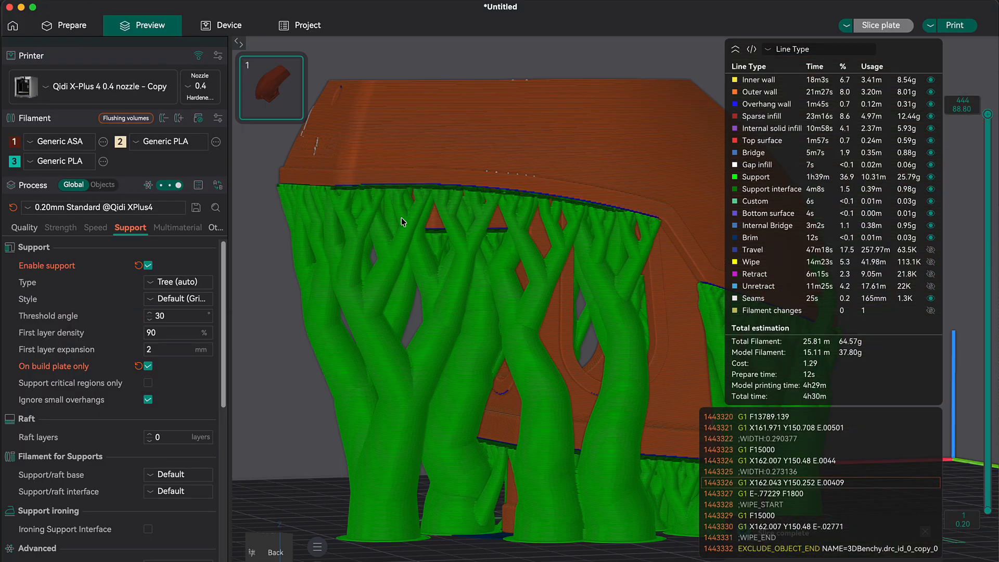
Step: Examine where the default-style tree support branches meet the underside of the model's overhang
scroll(398, 182, up, 10)
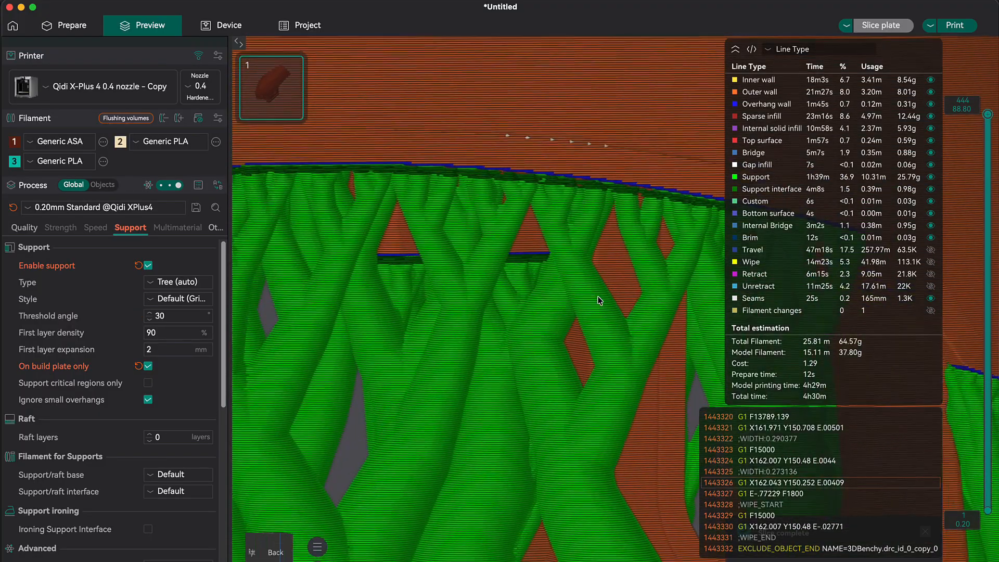
middle_drag(598, 301, 600, 301)
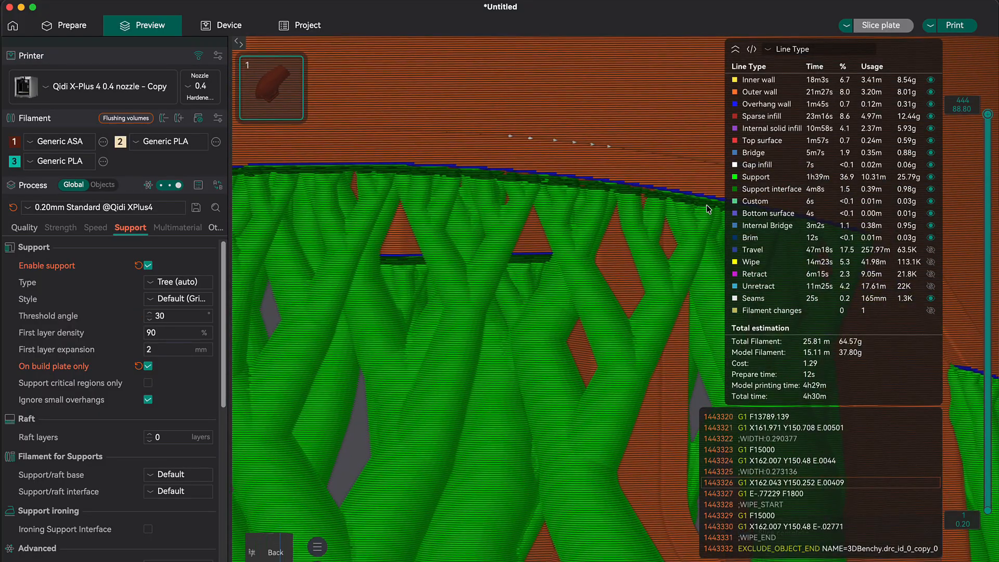
scroll(499, 252, down, 10)
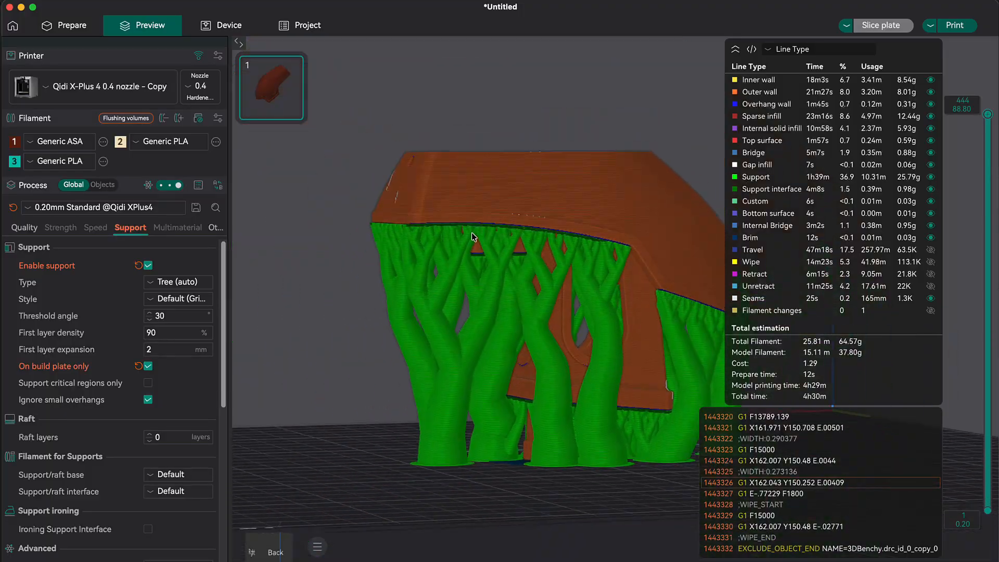
Step: Examine how the tree supports build up from the first layer to layer 444, and view the full print from several sides
drag(474, 237, 668, 301)
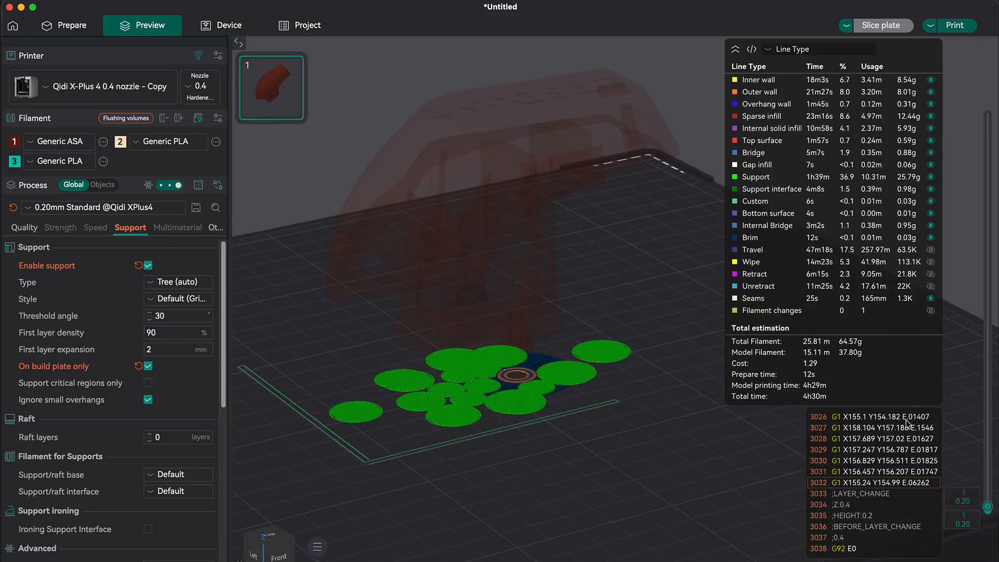
drag(960, 498, 965, 100)
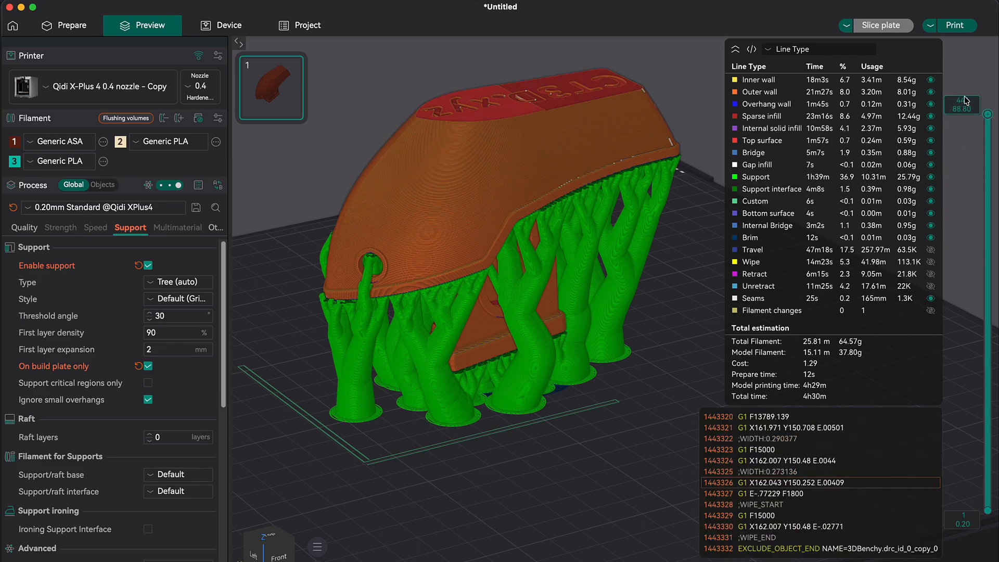
drag(600, 494, 750, 492)
drag(585, 493, 651, 470)
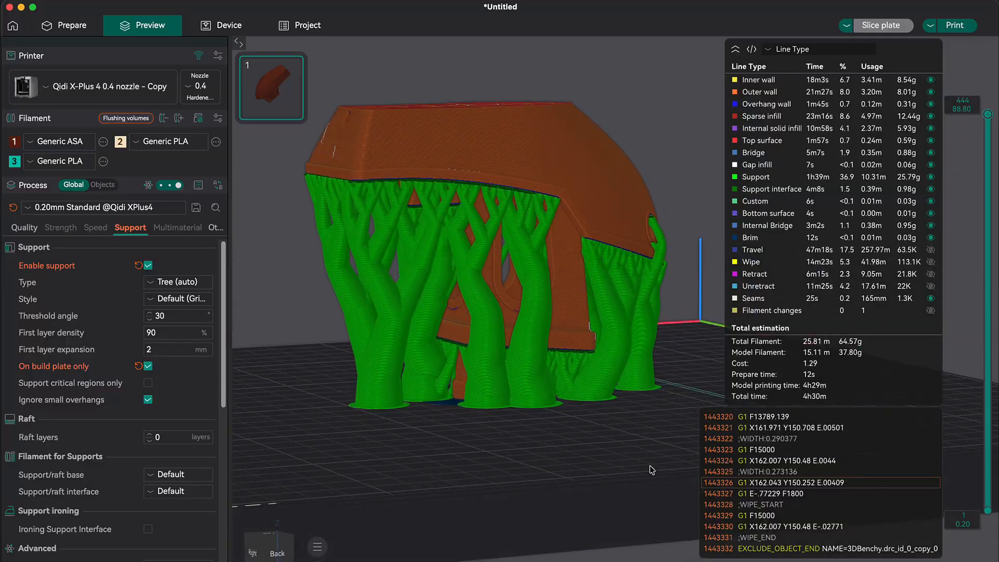